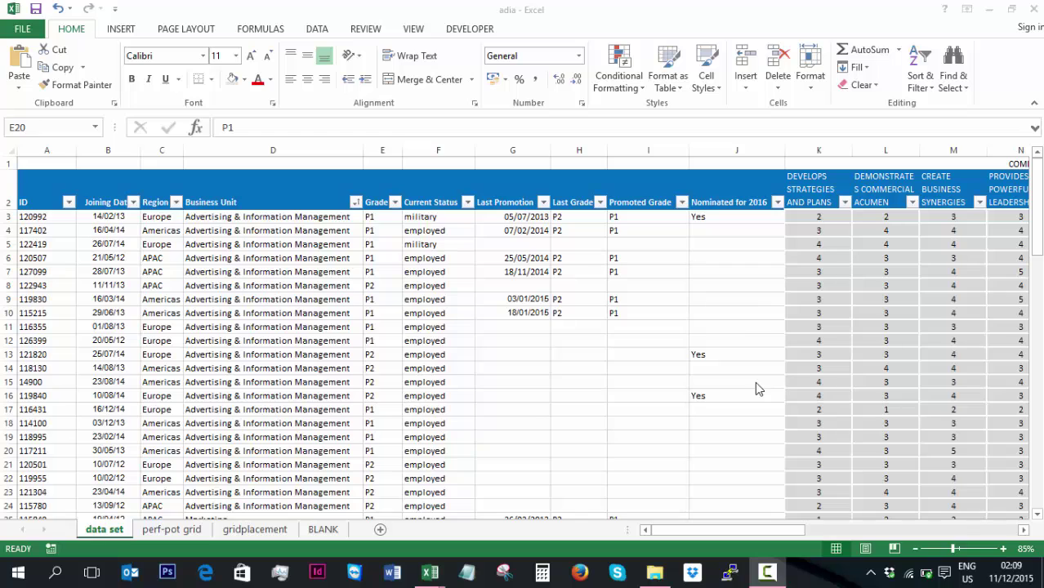
Step: Open the gridplacement sheet, scroll across it, and move the 1–9 number-grid picture to C9:D12
left_click(258, 531)
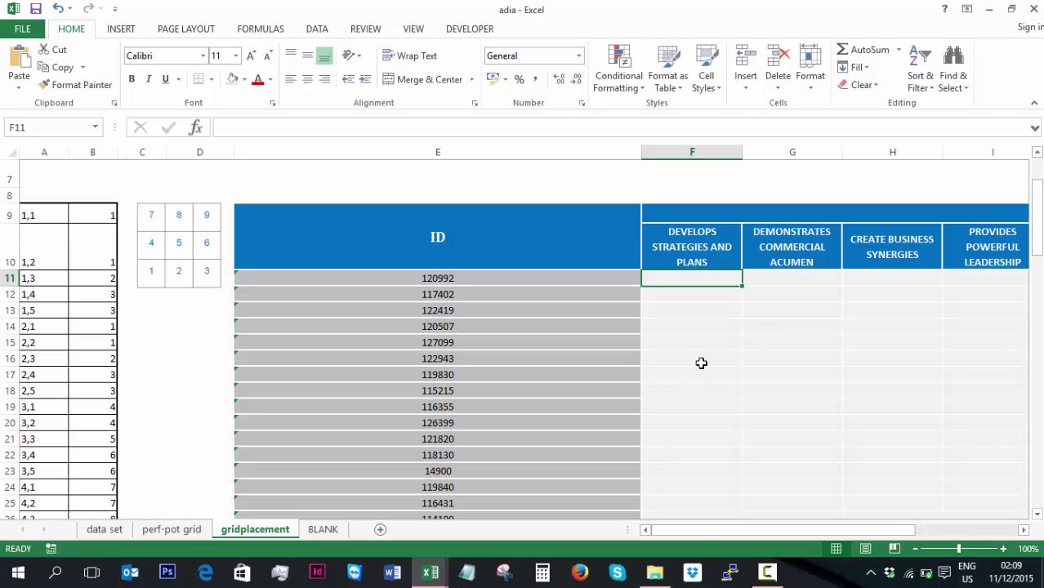
left_click(718, 532)
left_click_drag(717, 530, 782, 531)
left_click_drag(785, 530, 675, 534)
mouse_move(164, 223)
left_mouse_down()
mouse_move(172, 228)
mouse_move(150, 214)
left_mouse_up()
left_click(170, 325)
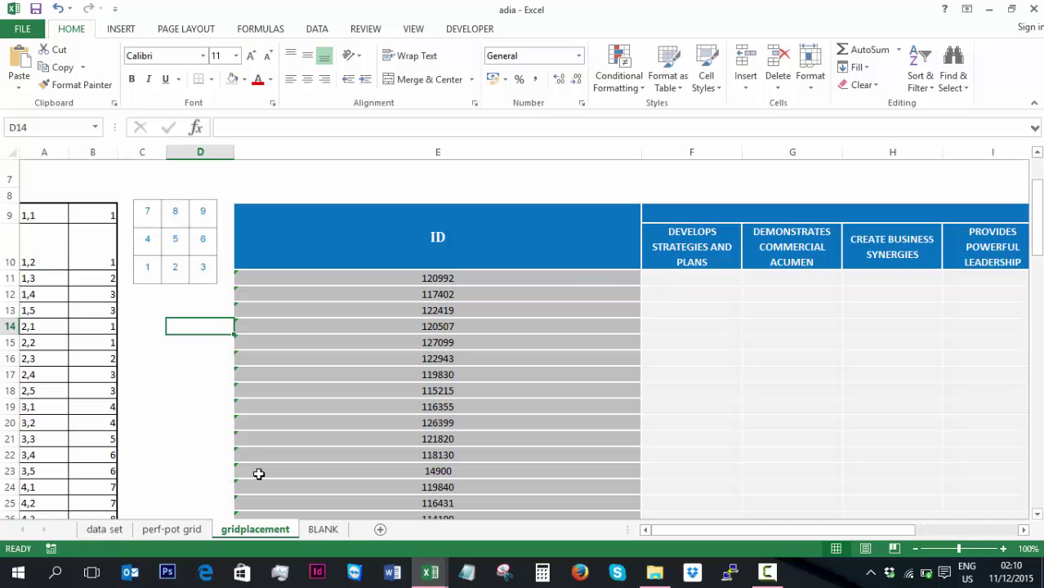
left_click(321, 531)
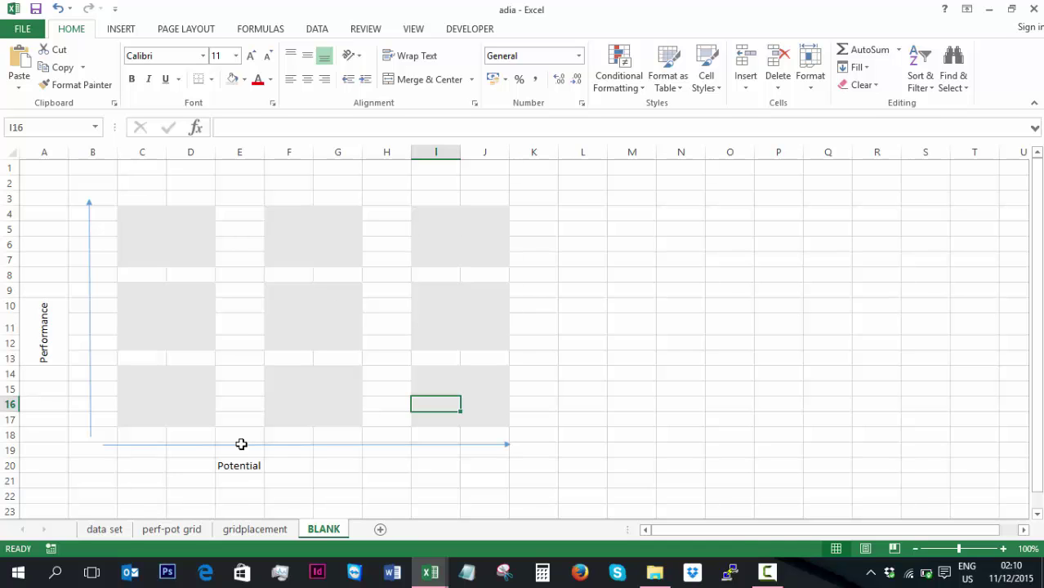
left_click(239, 531)
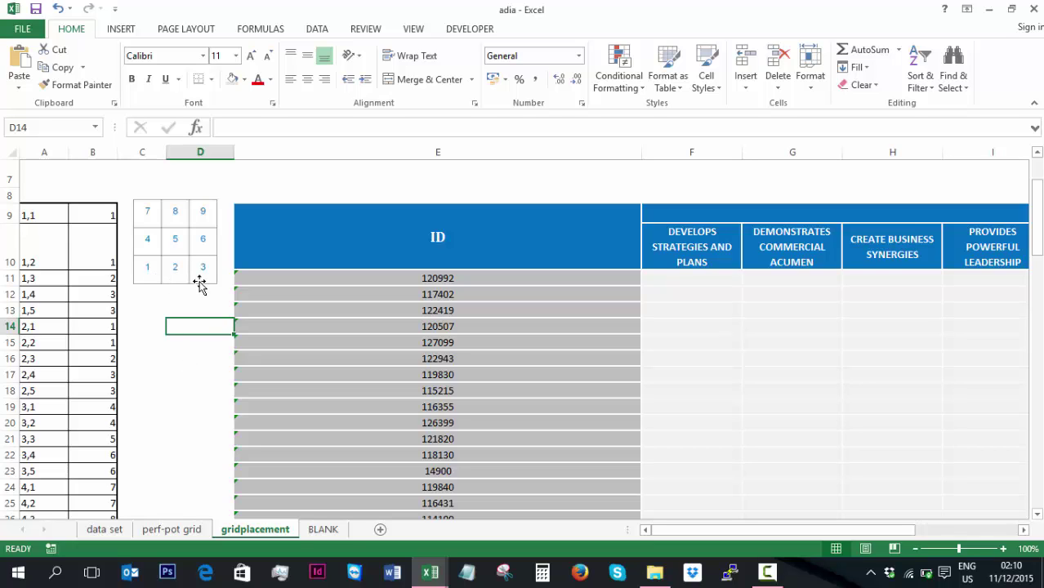
left_click_drag(39, 209, 87, 216)
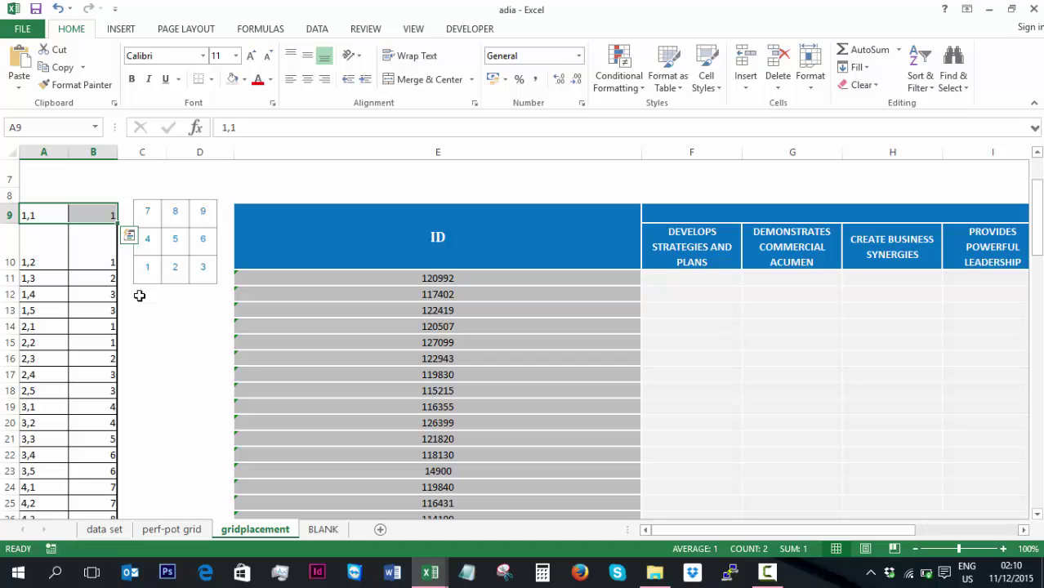
left_click(32, 226)
left_click(46, 213)
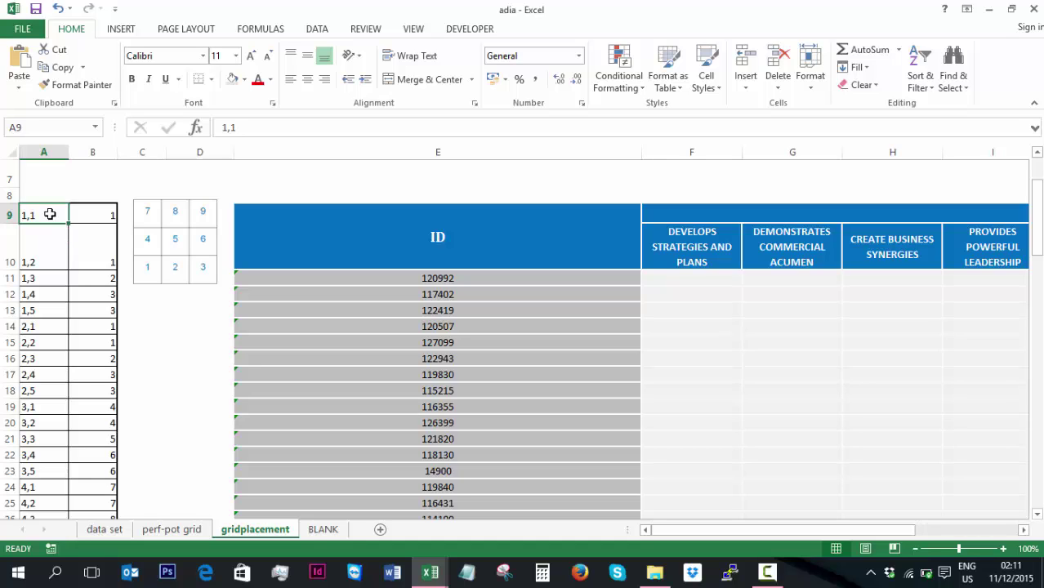
left_click(92, 218)
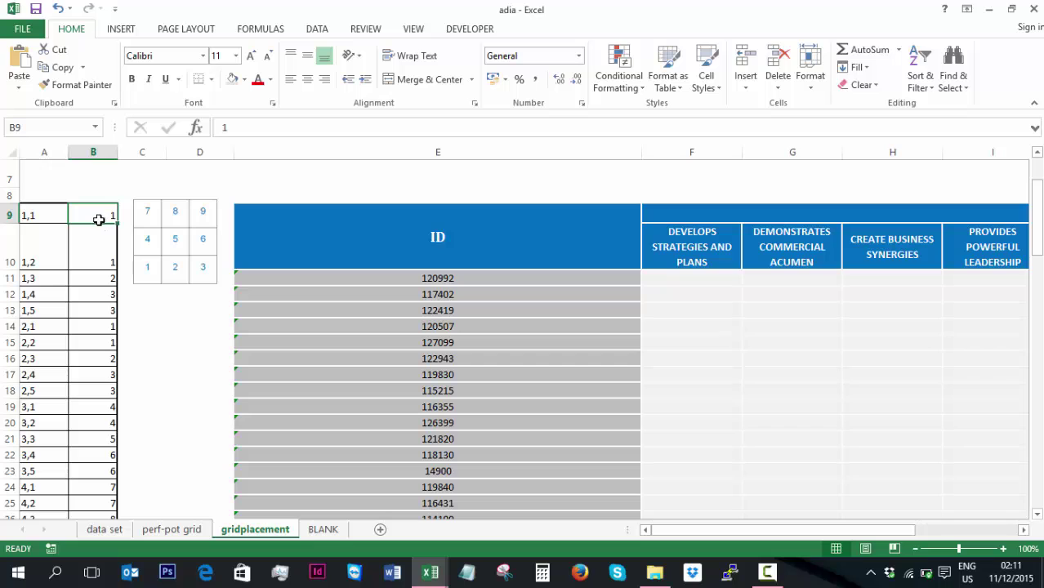
left_click_drag(47, 214, 101, 487)
left_click(151, 405)
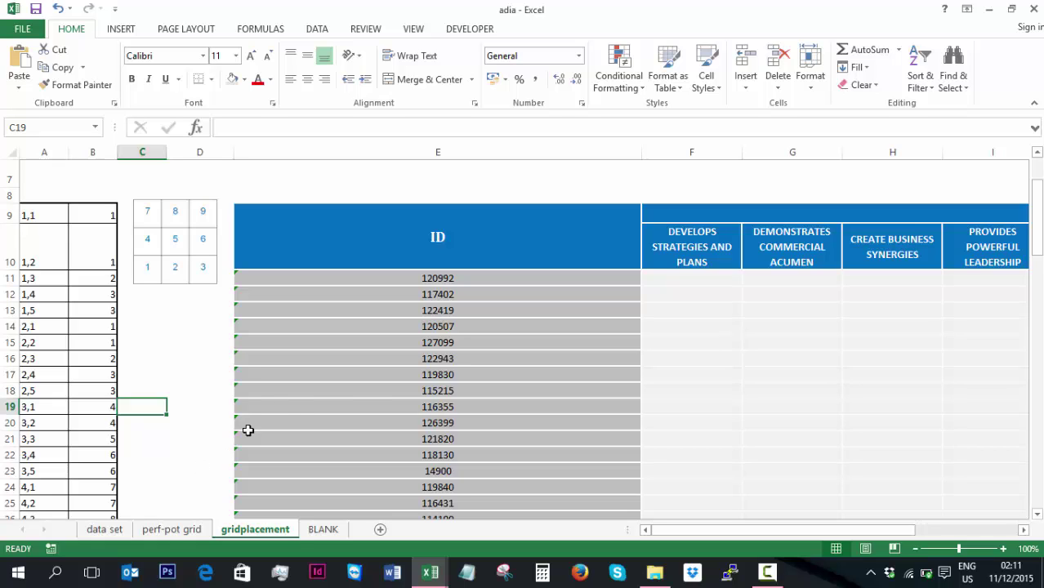
left_click(689, 281)
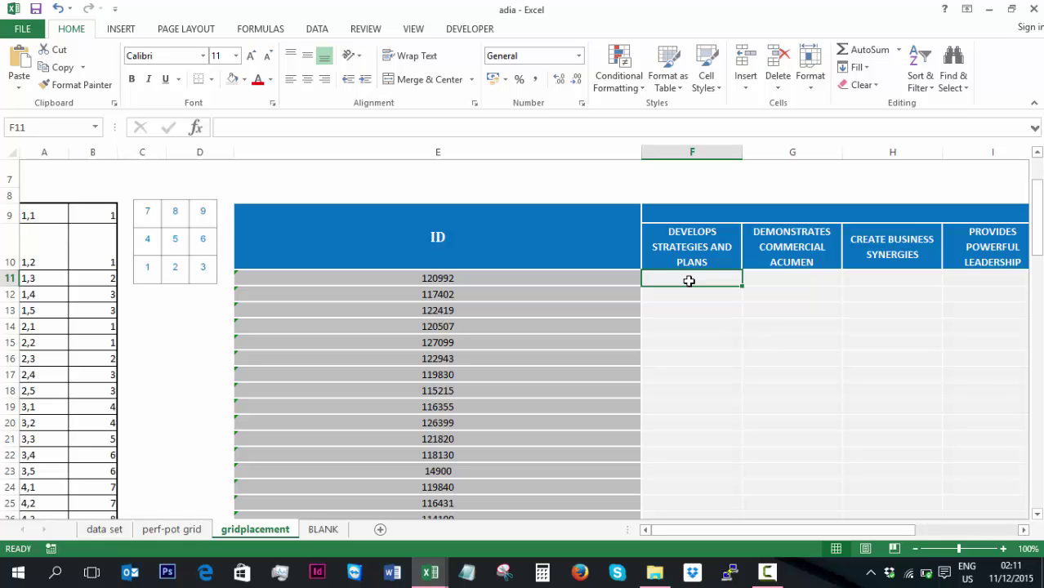
Step: Start the formula =vlookup( in F11
type("=")
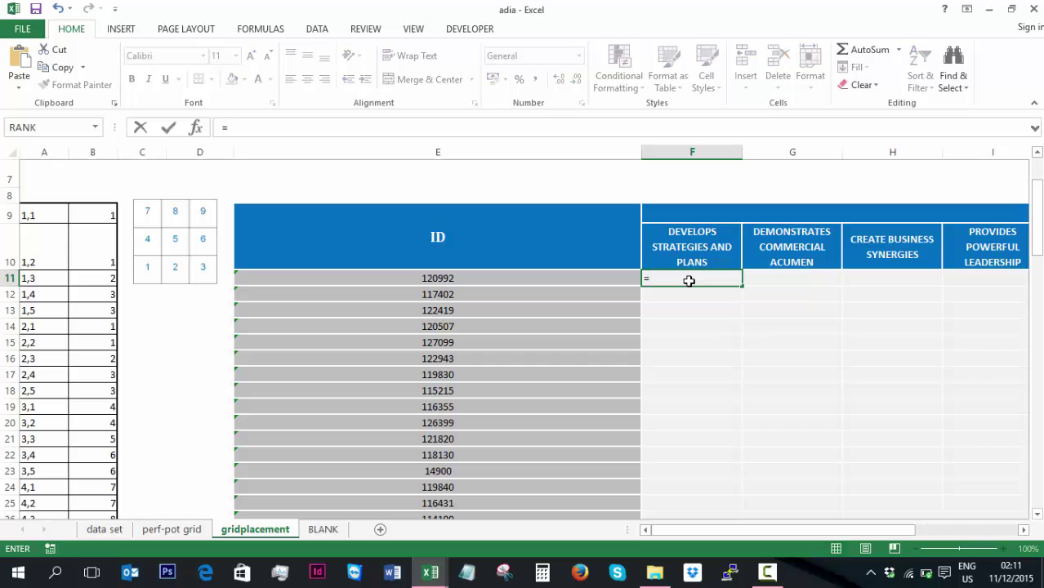
type("vloo")
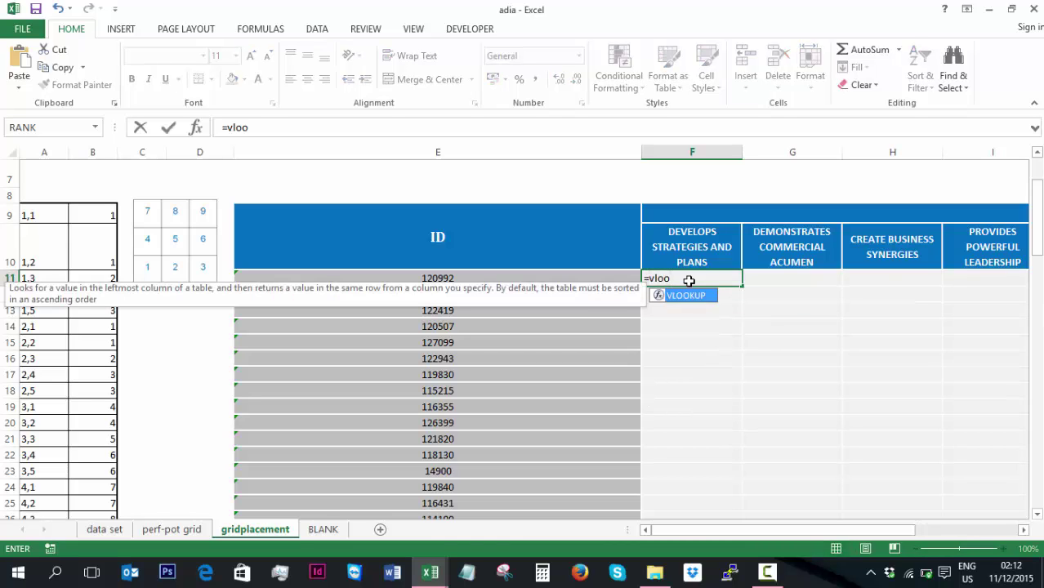
type("kup(")
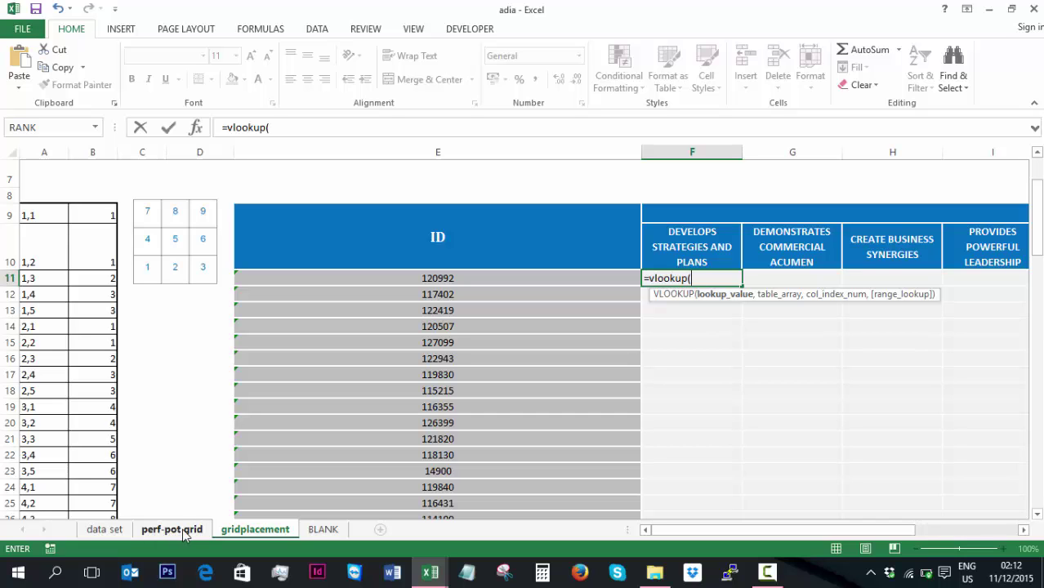
left_click(185, 532)
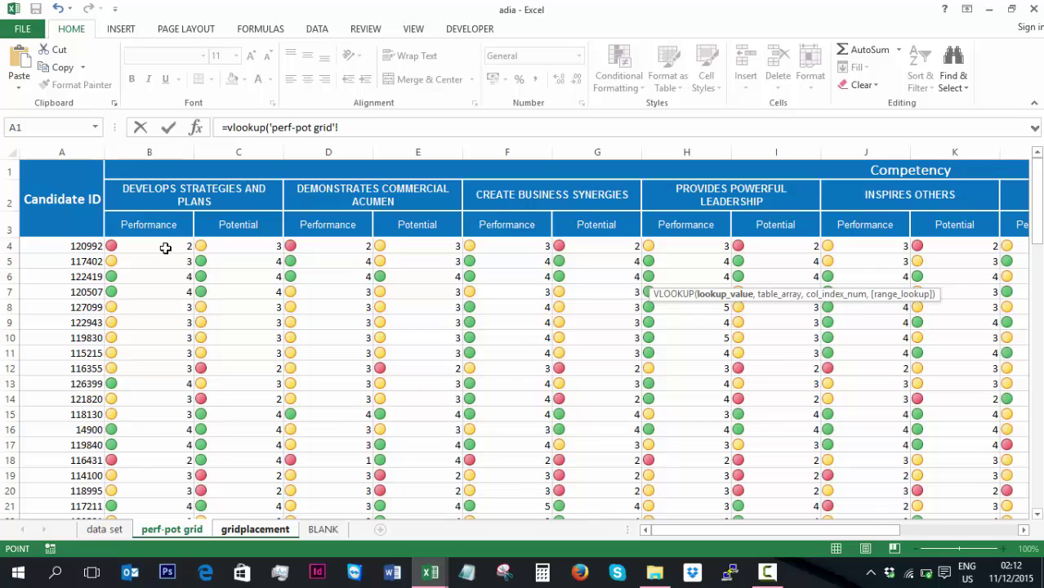
left_click(165, 247)
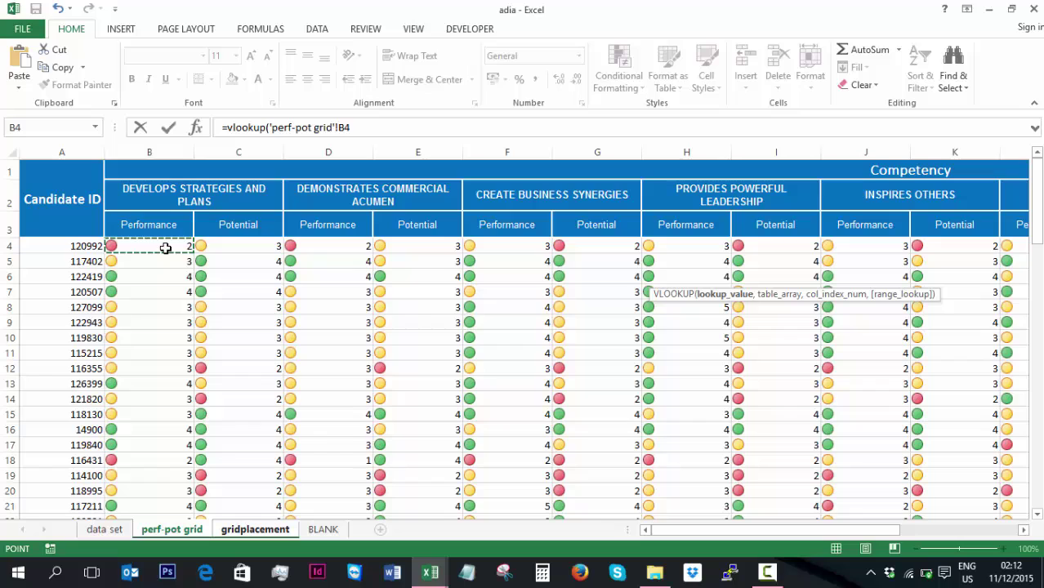
left_click(357, 127)
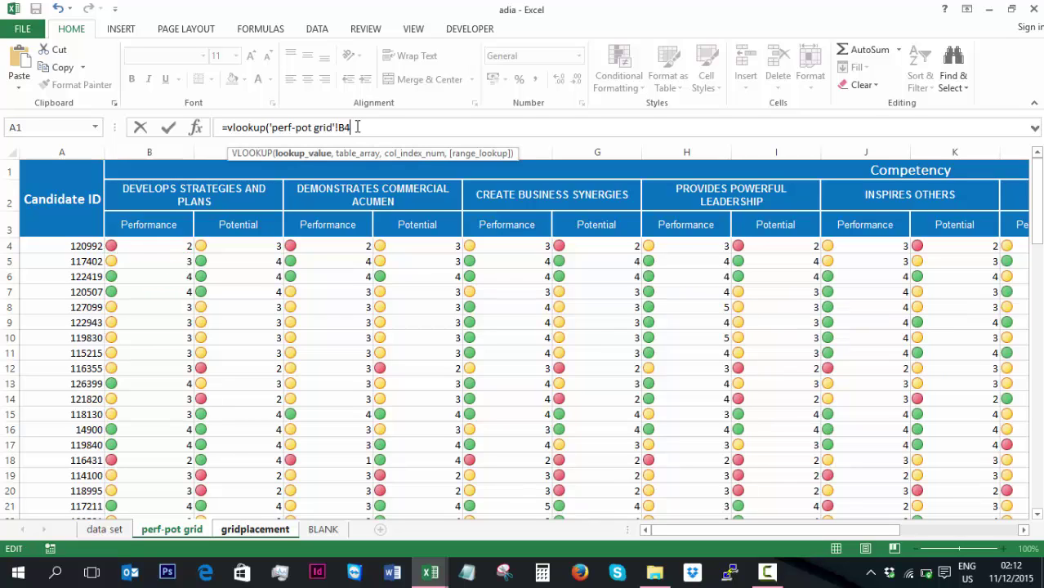
type("&")
type(",\"&")
left_click(246, 253)
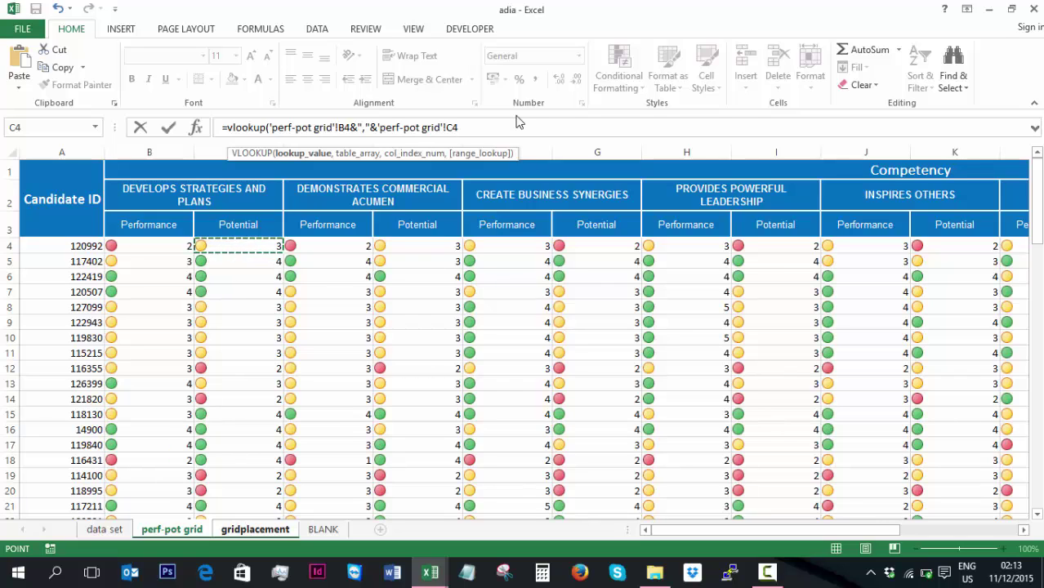
type(",")
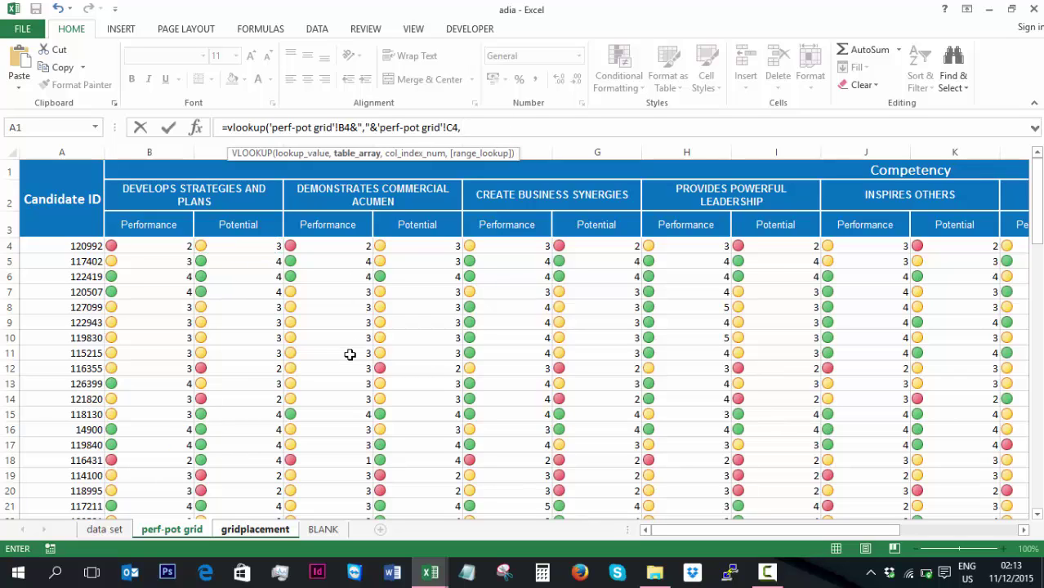
Step: Set the table array to gridplacement!A9:B33, removing the duplicated sheet prefix from the formula
left_click(255, 529)
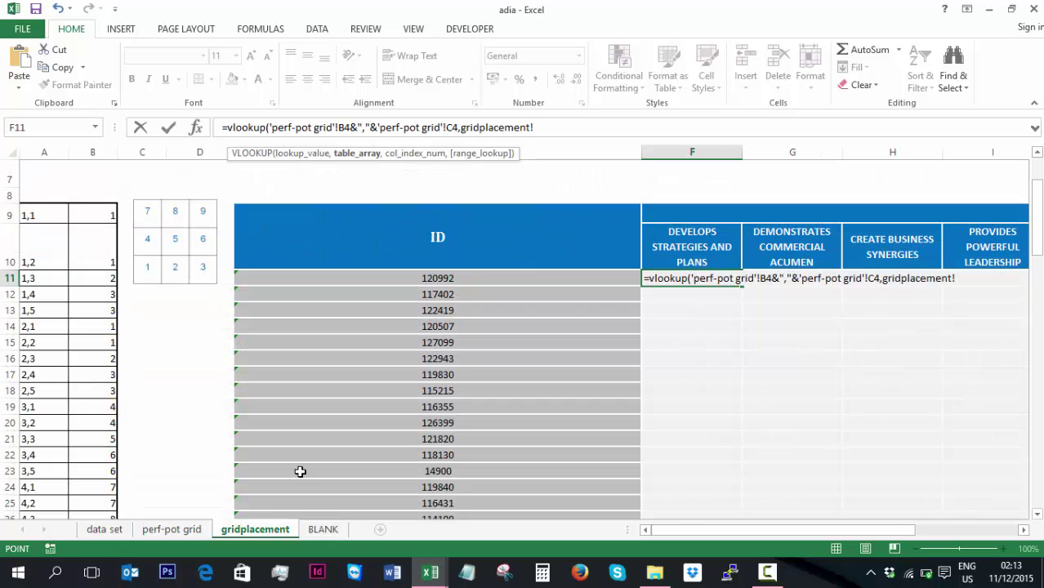
left_click_drag(533, 128, 464, 131)
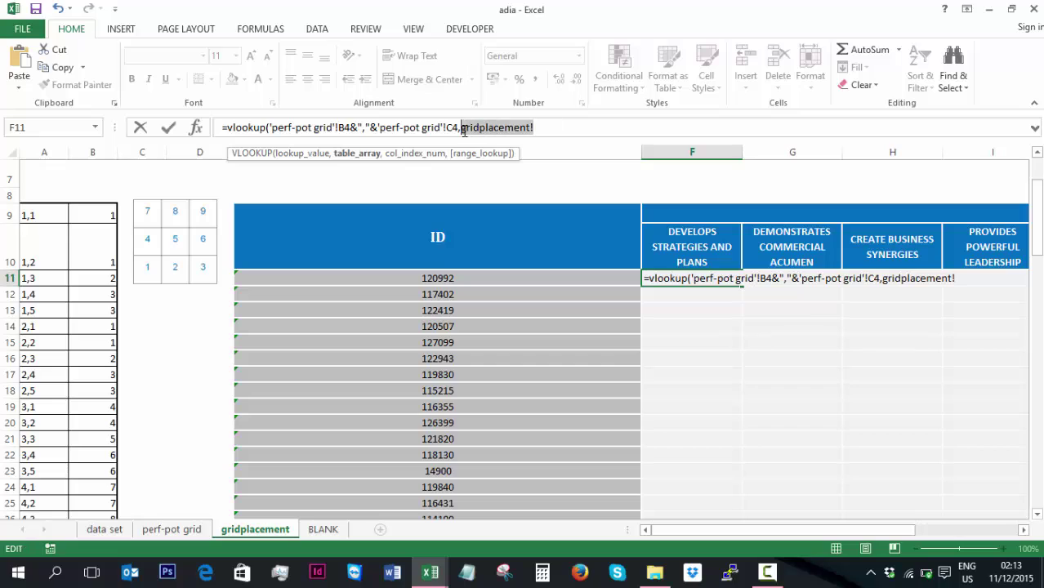
key("BackSpace")
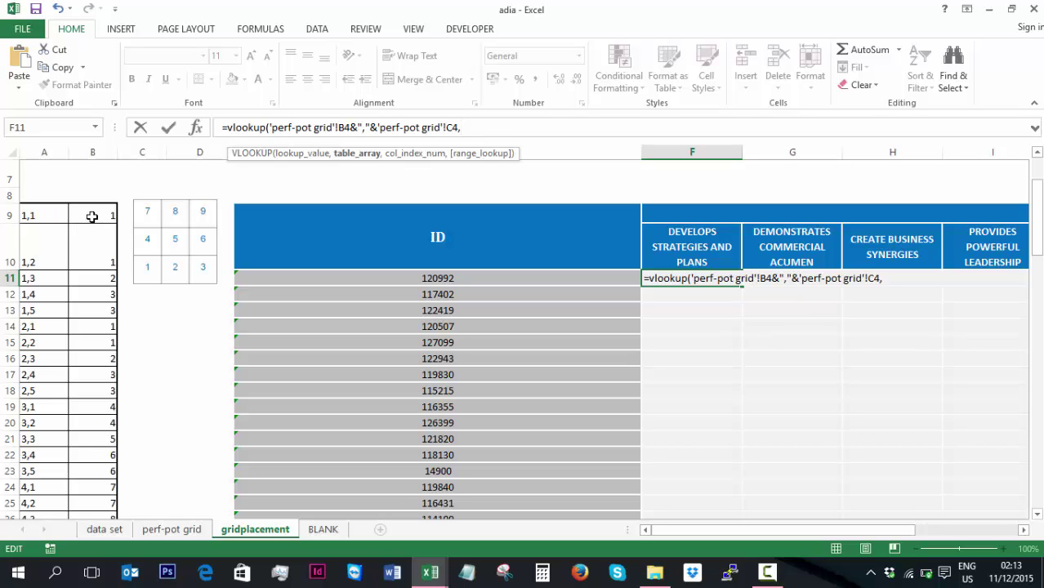
left_click_drag(51, 215, 88, 493)
scroll(132, 430, "up", 4)
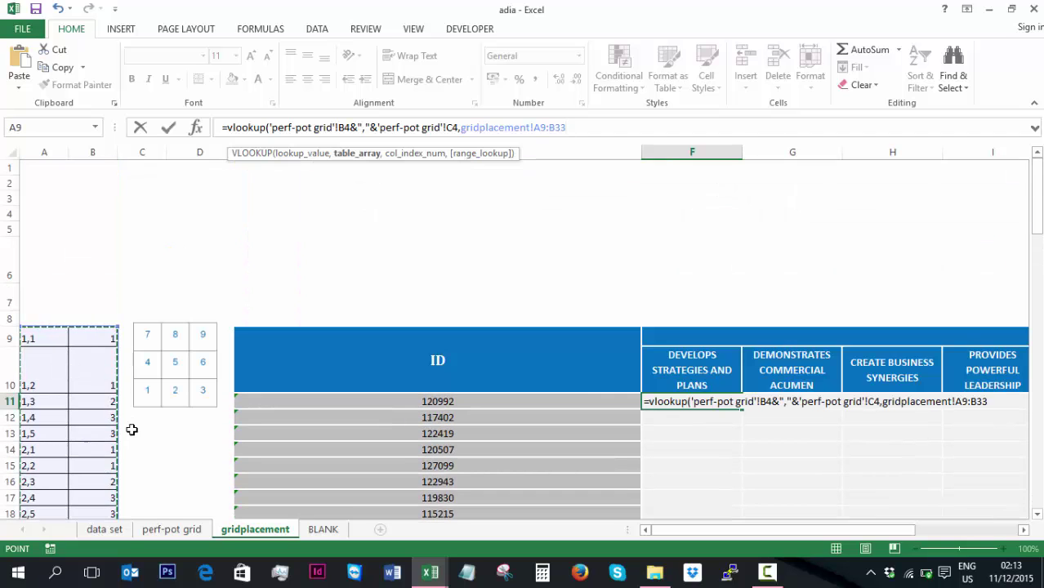
type(",")
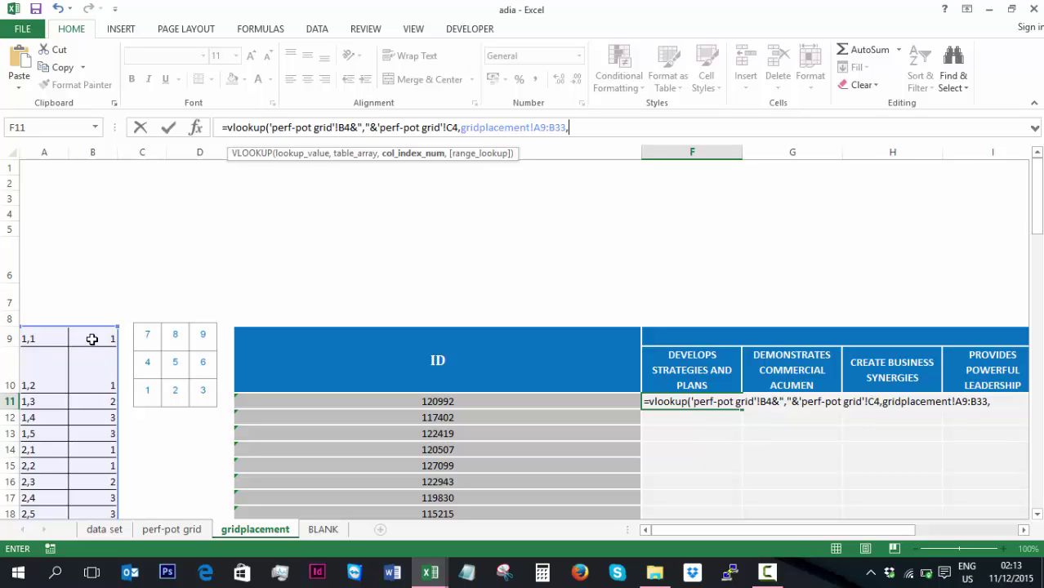
Step: Finish the VLOOKUP with column 2 and FALSE so F11 returns quadrant 2
type("2")
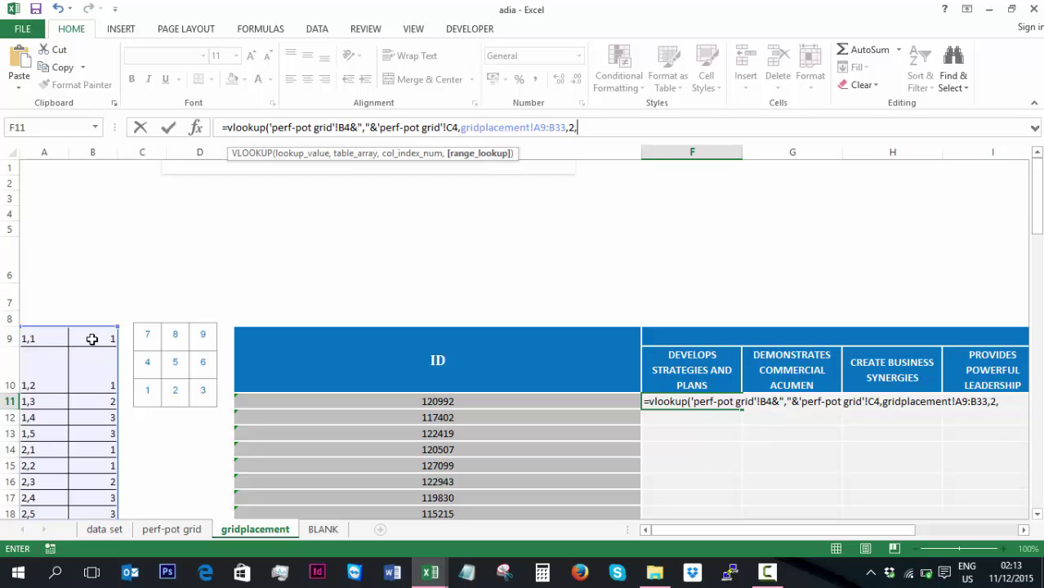
type(",")
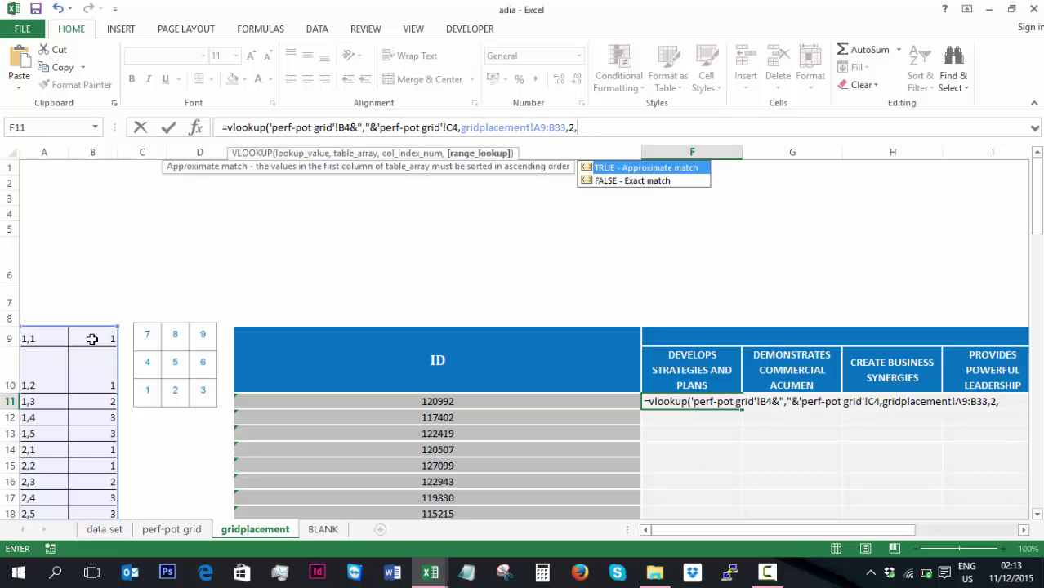
type("false)")
key("Return")
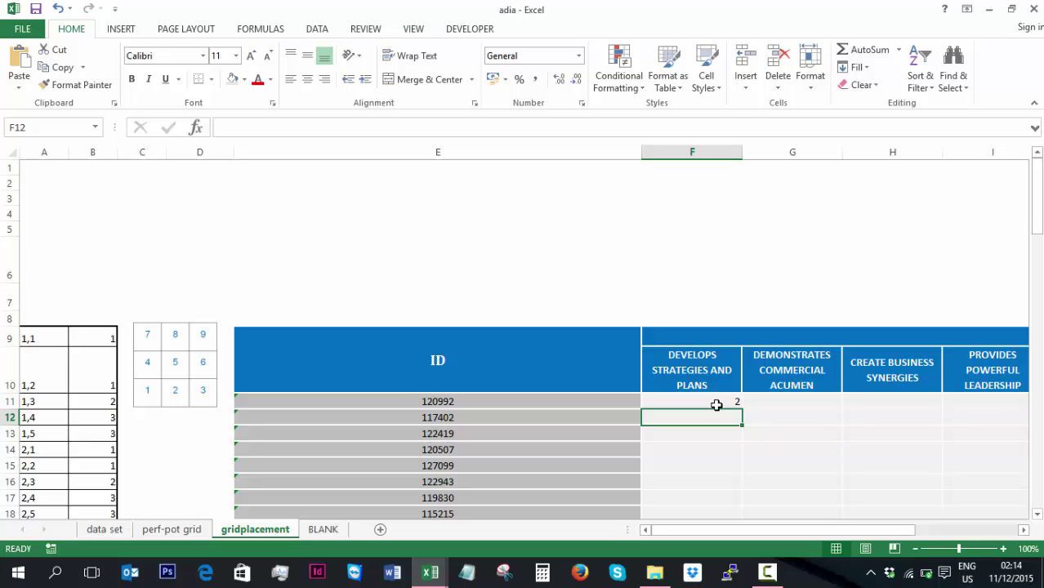
left_click(174, 530)
left_click(160, 246)
left_click(228, 247)
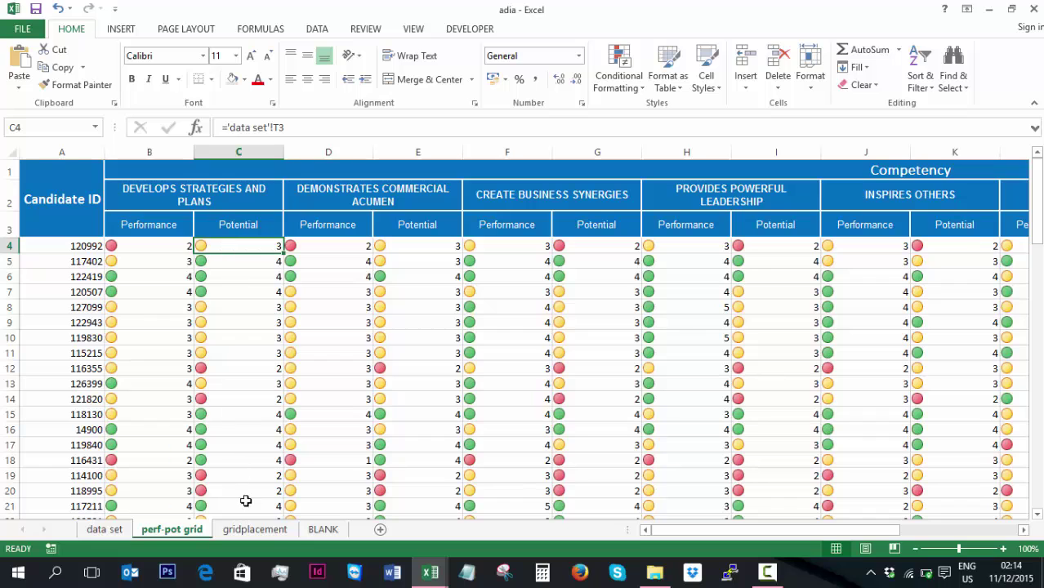
left_click(264, 531)
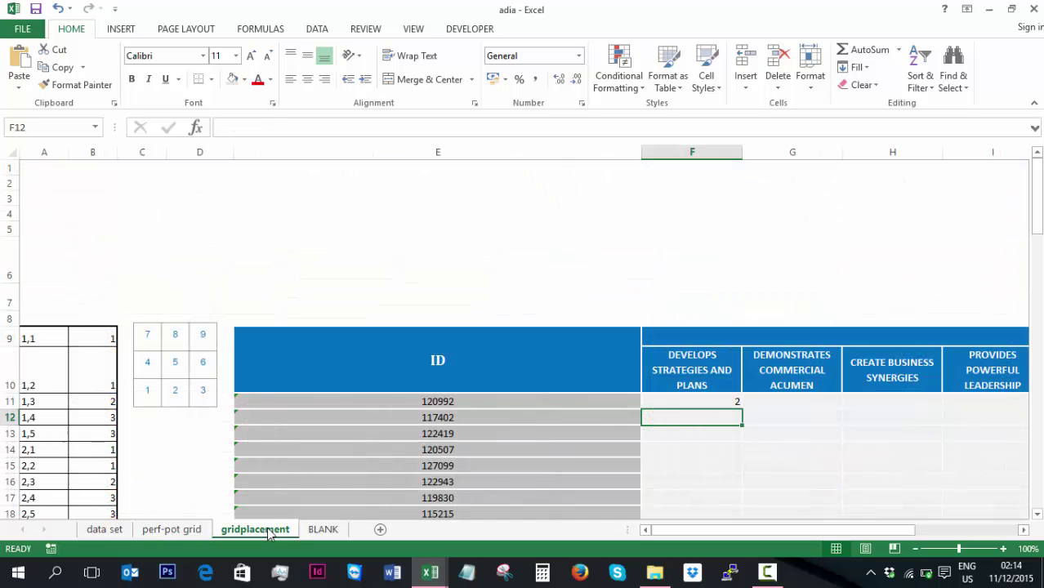
left_click(719, 401)
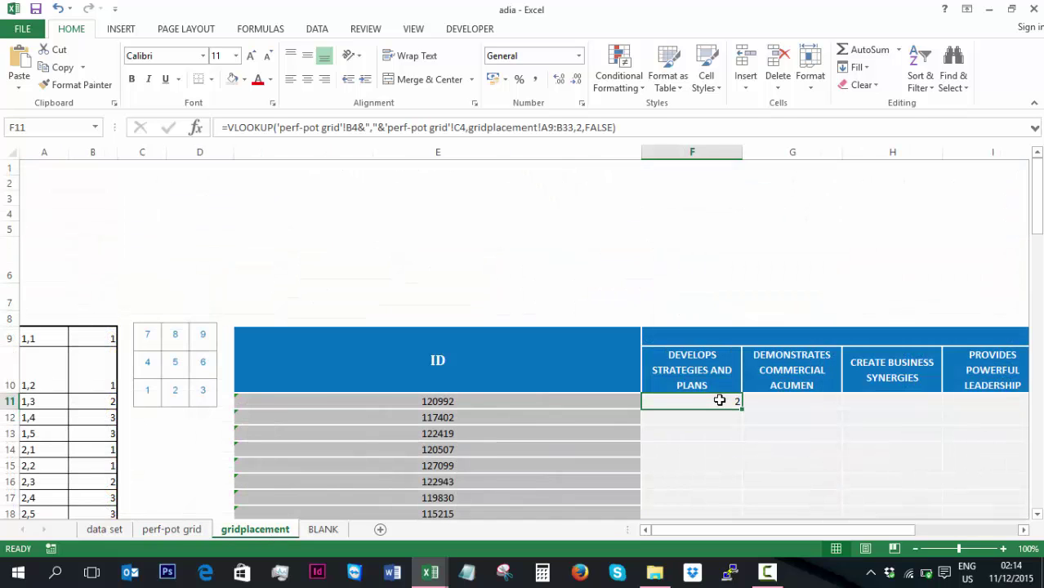
Step: Change F11's table array to the absolute range gridplacement!$A$9:$B$33
left_click(543, 127)
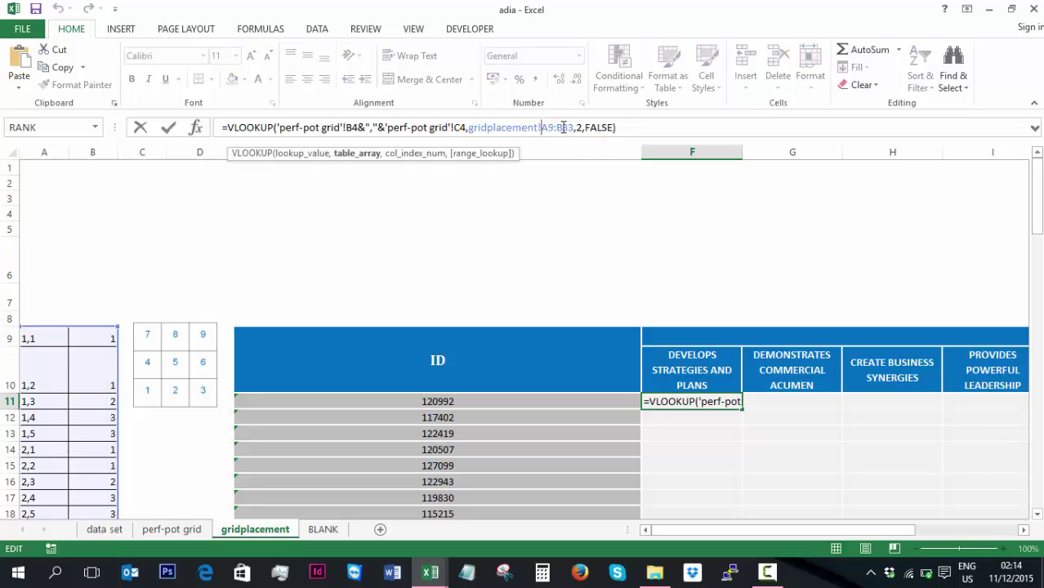
type("$A$")
key("Right")
key("Right")
type("$A$")
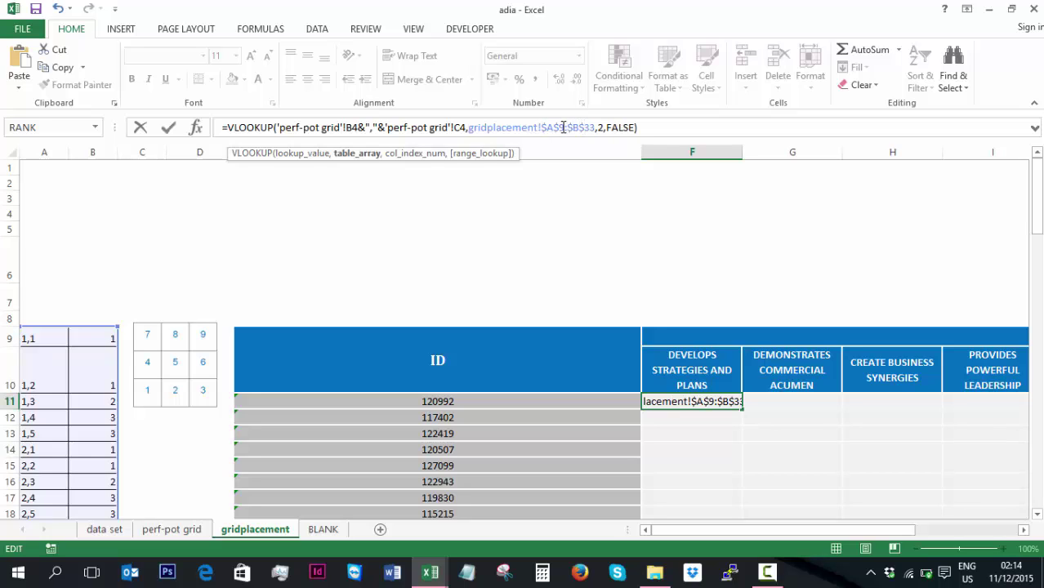
key("Return")
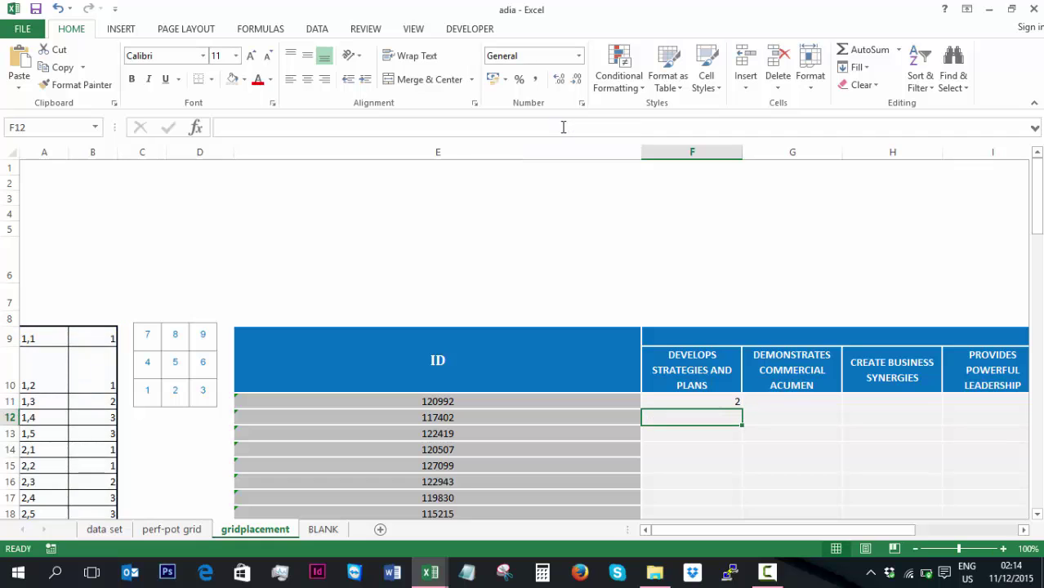
left_click(708, 401)
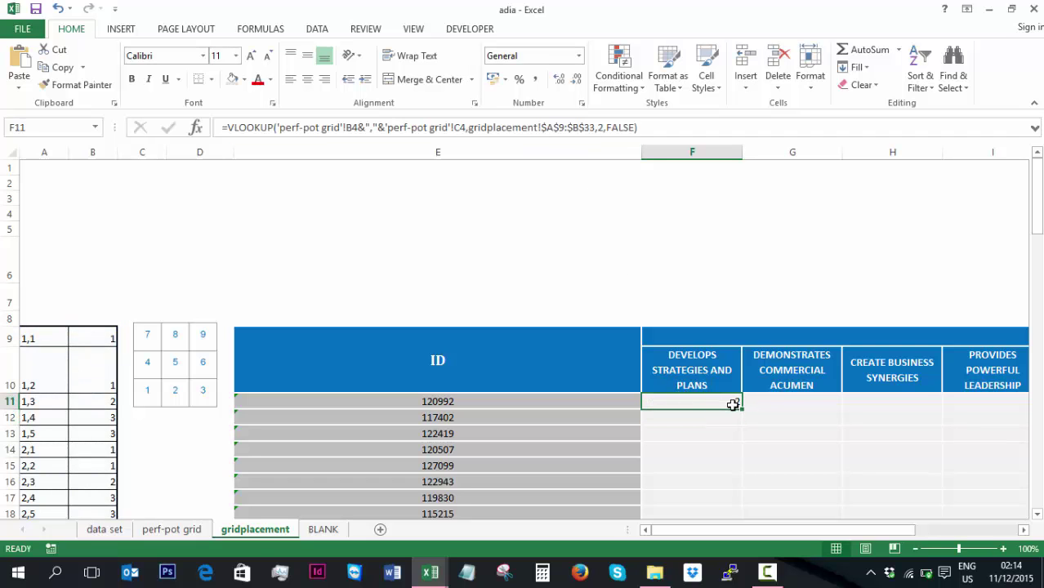
Step: Fill F11's VLOOKUP down column F to the last candidate row
left_click_drag(741, 409, 739, 482)
left_click_drag(1038, 461, 1041, 211)
left_click(814, 413)
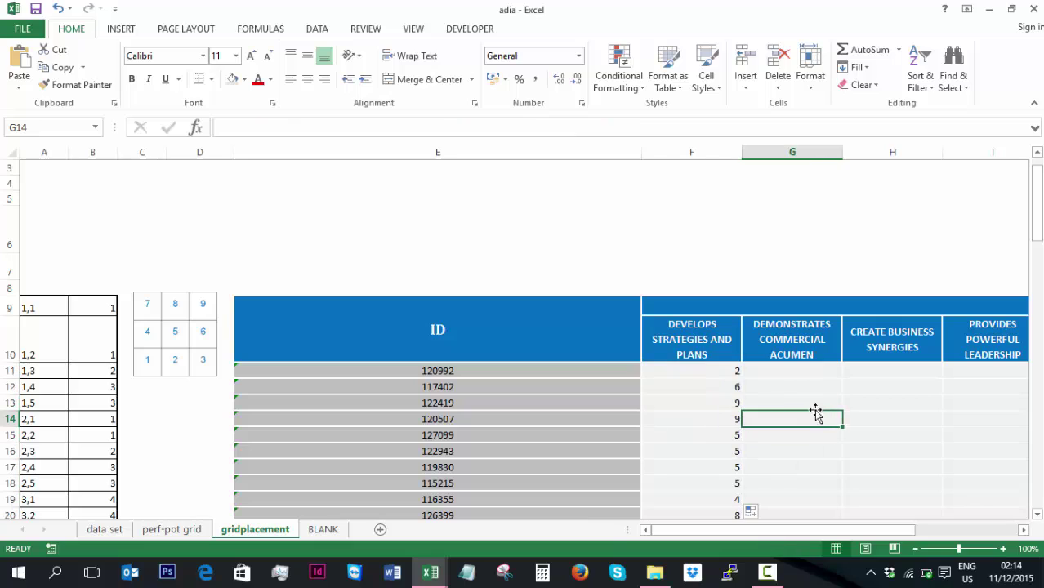
left_click(770, 370)
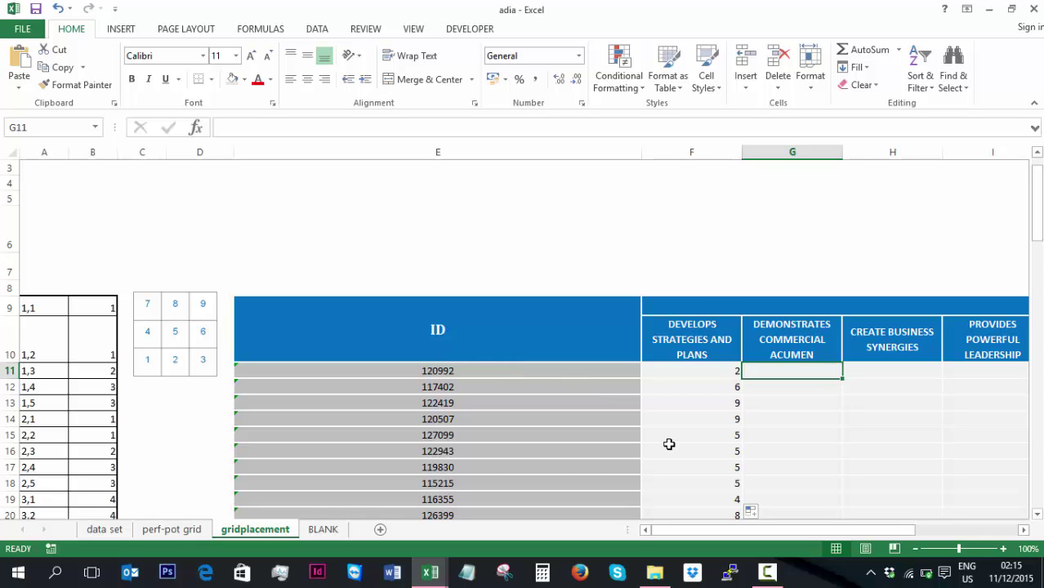
Step: Select the placement table's header row and turn on filters
left_click_drag(691, 532, 781, 531)
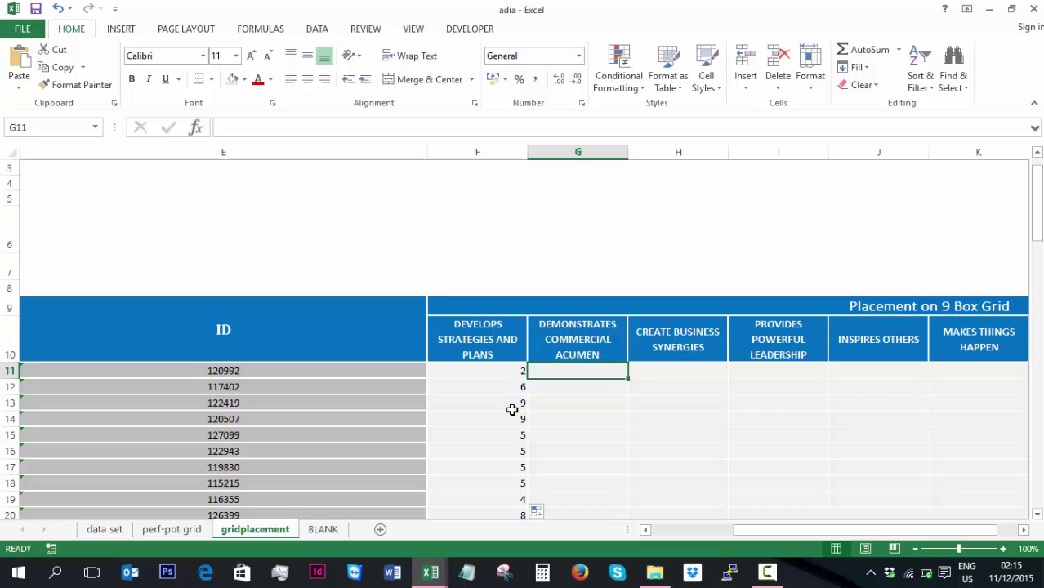
left_click_drag(474, 338, 757, 343)
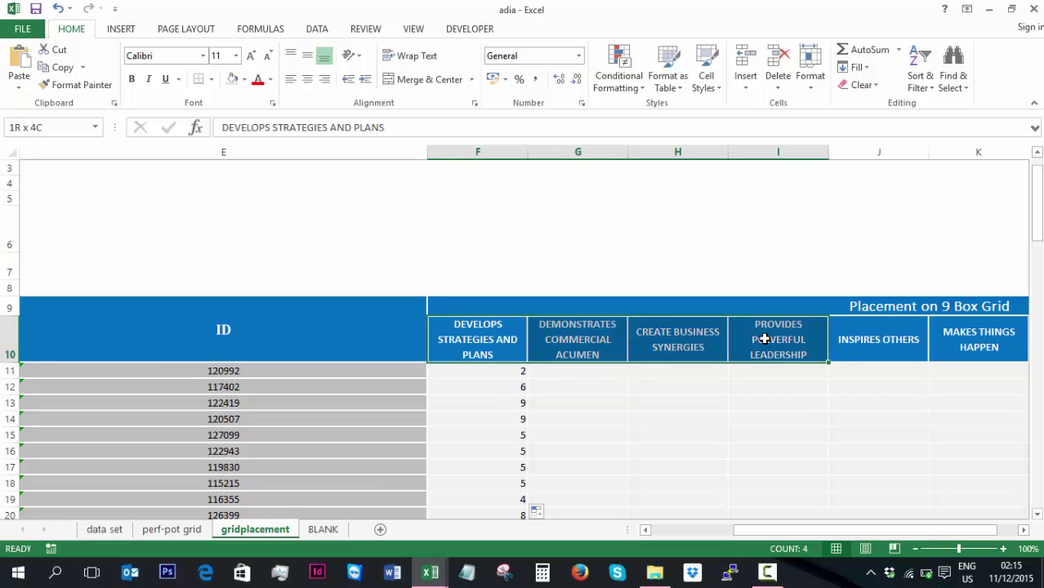
left_click_drag(488, 343, 1042, 343)
left_click(868, 343)
left_click_drag(868, 343, 534, 322)
left_click(920, 72)
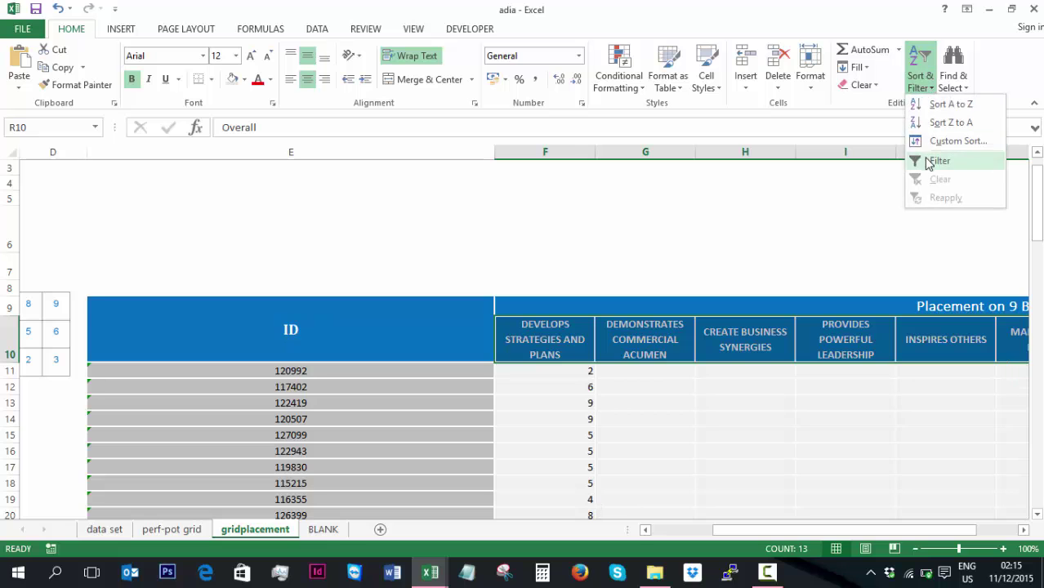
left_click(926, 161)
Step: Filter Develops Strategies and Plans to show only quadrant 1, leaving 5 candidates
left_click_drag(769, 531, 628, 541)
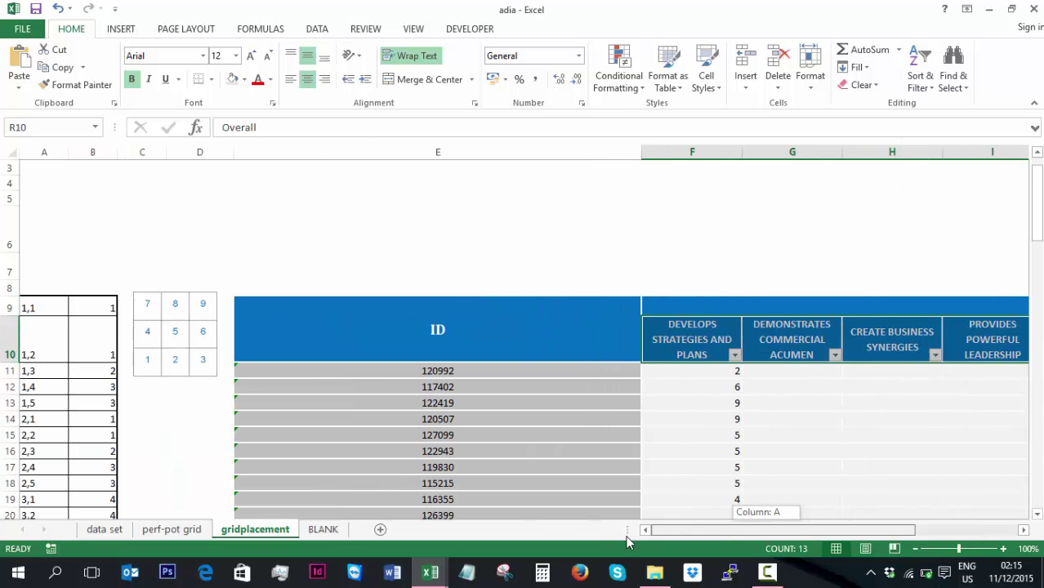
left_click(734, 355)
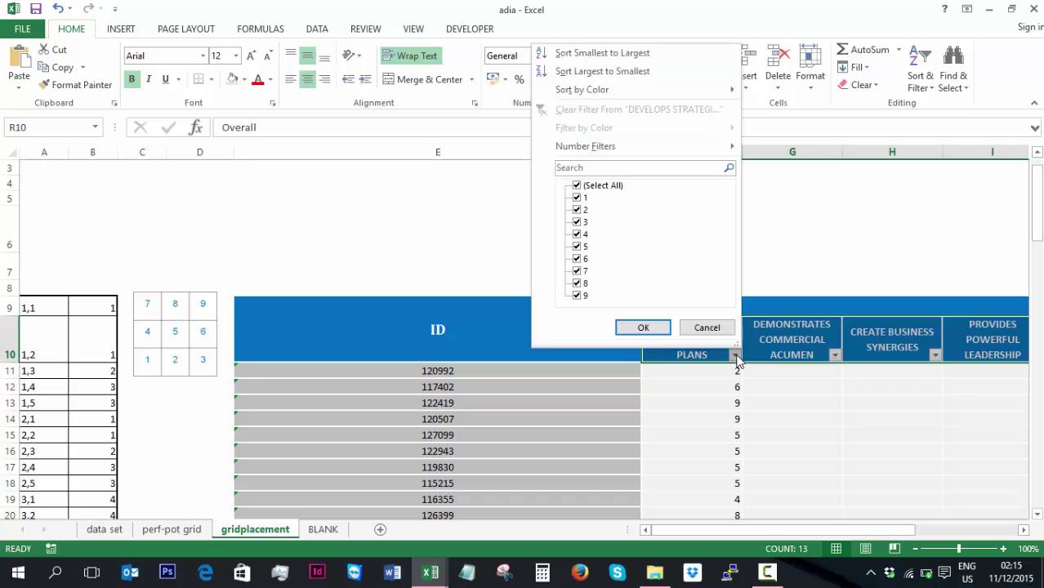
left_click(577, 186)
left_click(577, 198)
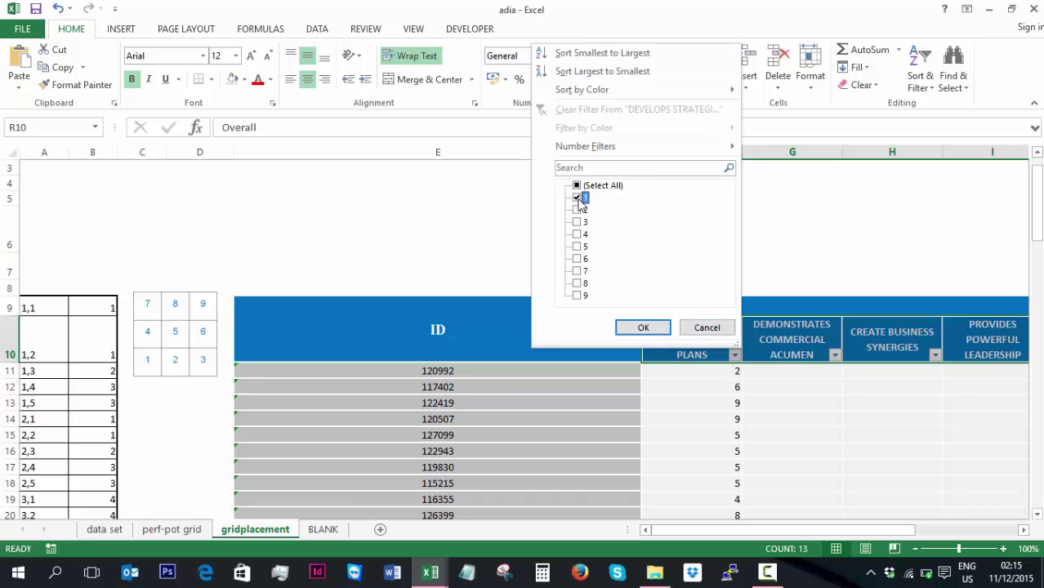
left_click(651, 330)
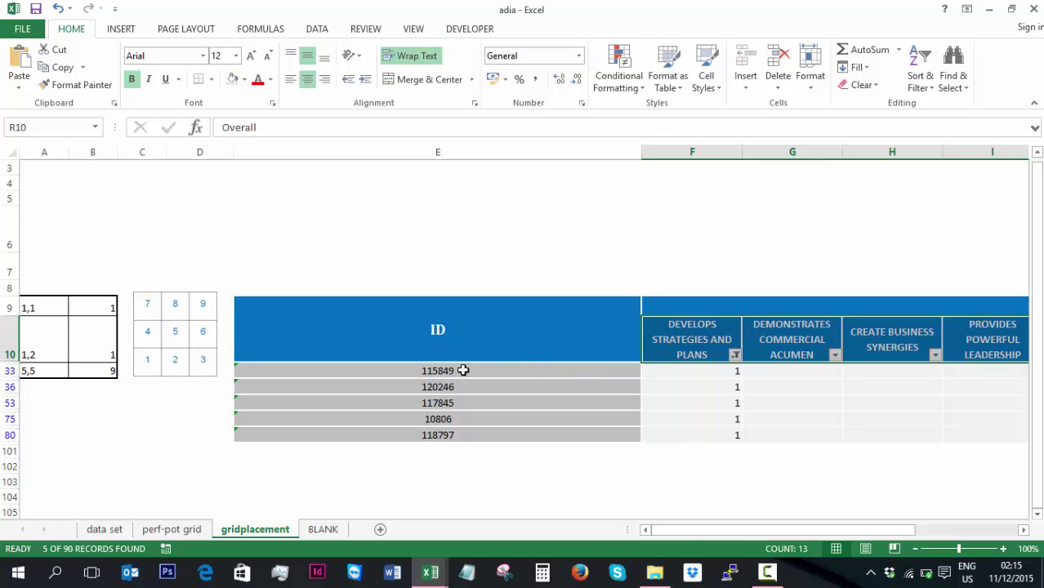
Step: Copy the five filtered candidate IDs and paste them into C14 of the BLANK grid
left_click_drag(463, 370, 466, 429)
key("ctrl+c")
left_click(336, 533)
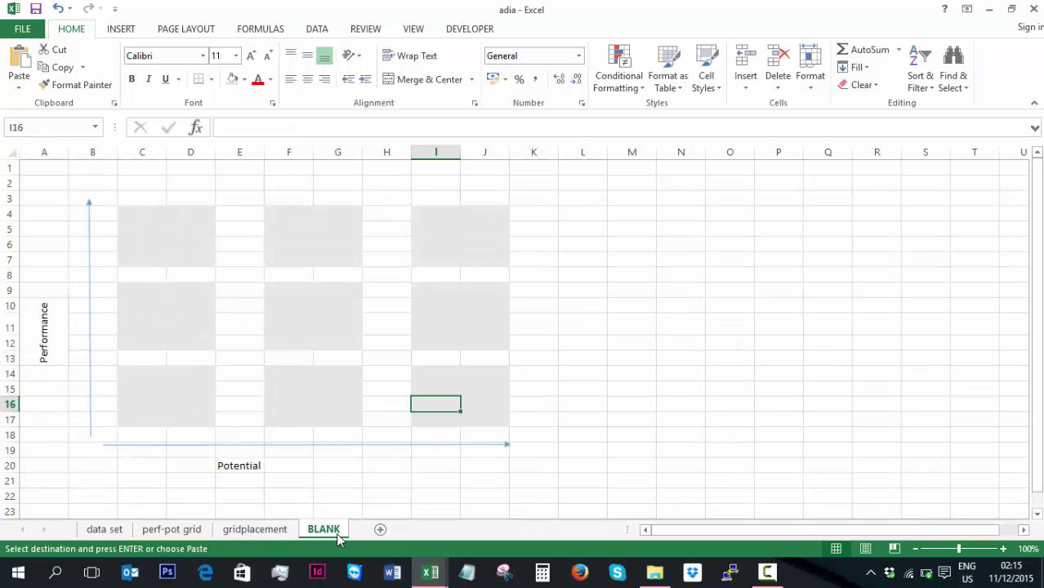
left_click(135, 370)
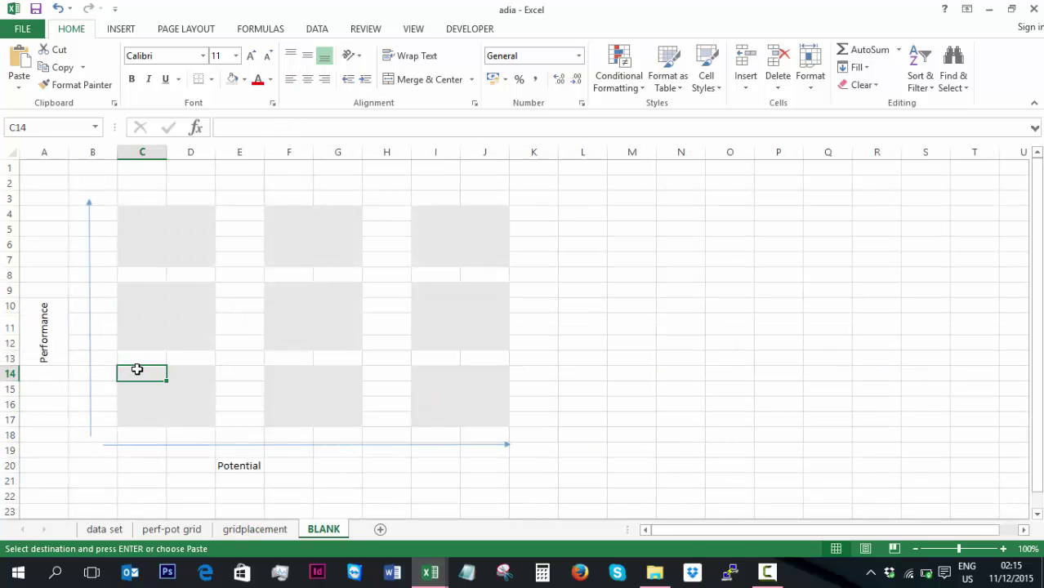
key("ctrl+v")
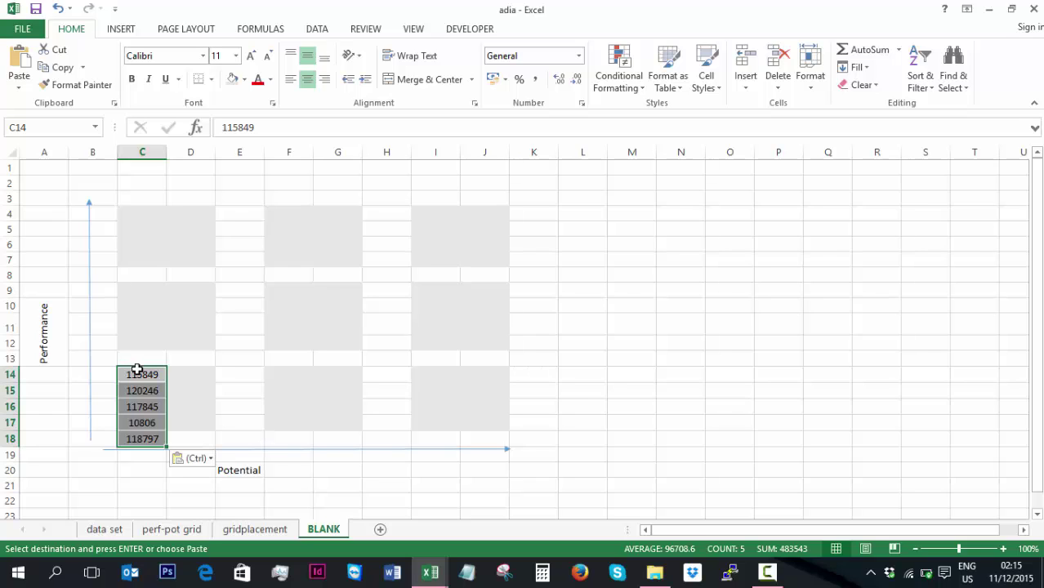
left_click(277, 531)
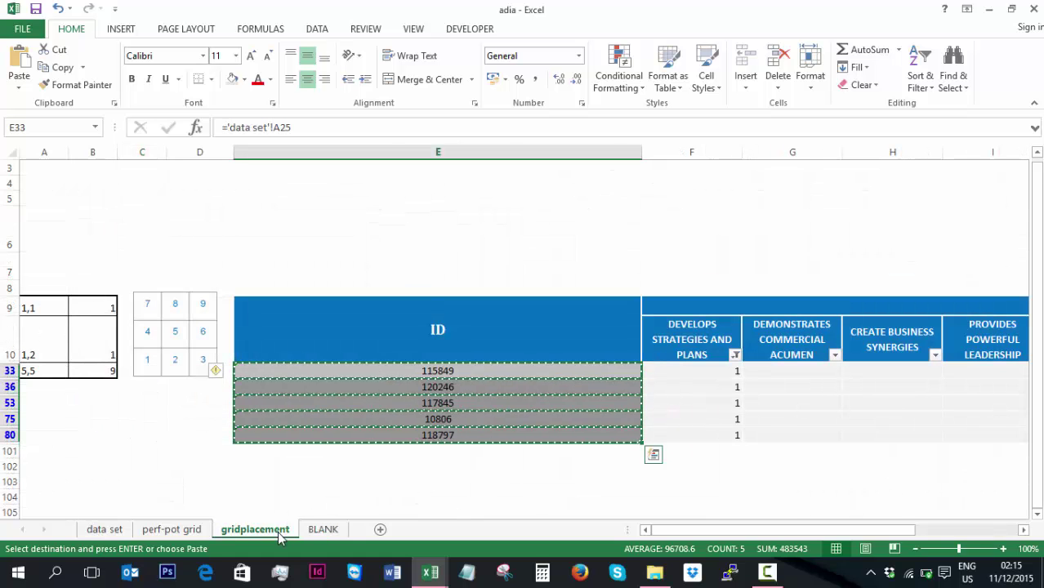